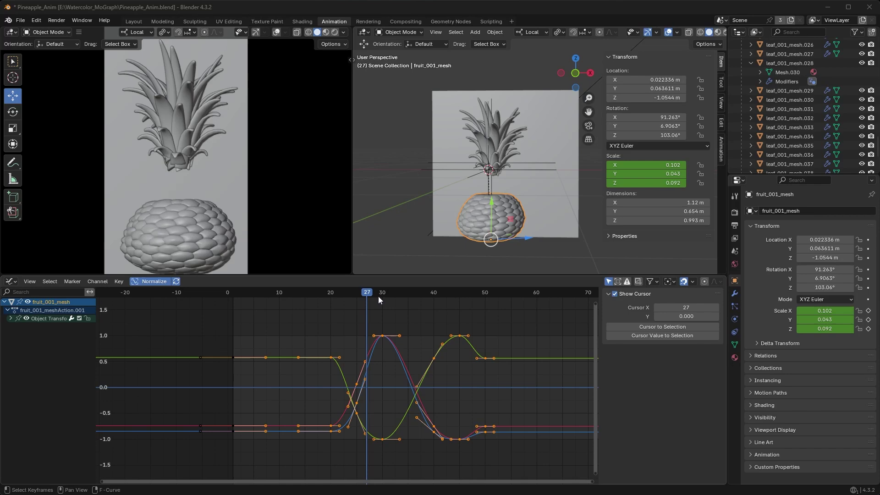
# Step: Scrub through the fruit's squash-and-stretch scale keys in the Graph Editor and frame the curves
pyautogui.moveTo(378, 296); pyautogui.dragTo(383, 338)
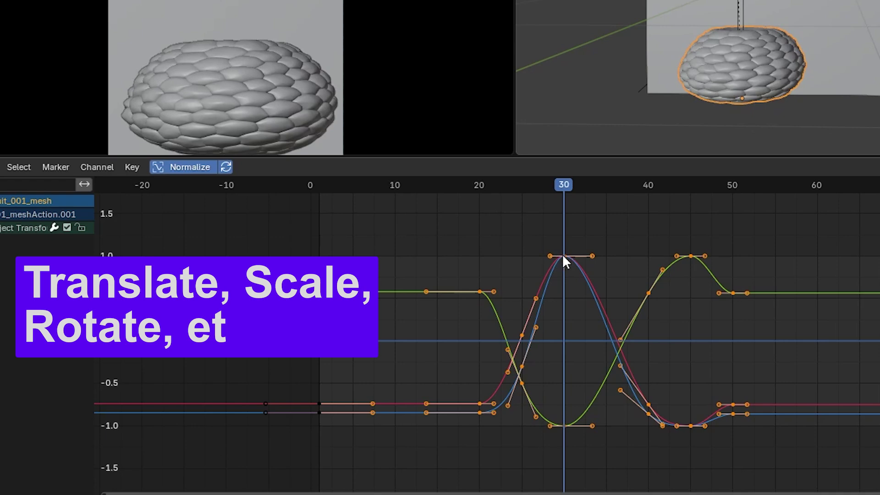
pyautogui.moveTo(563, 257); pyautogui.dragTo(561, 247)
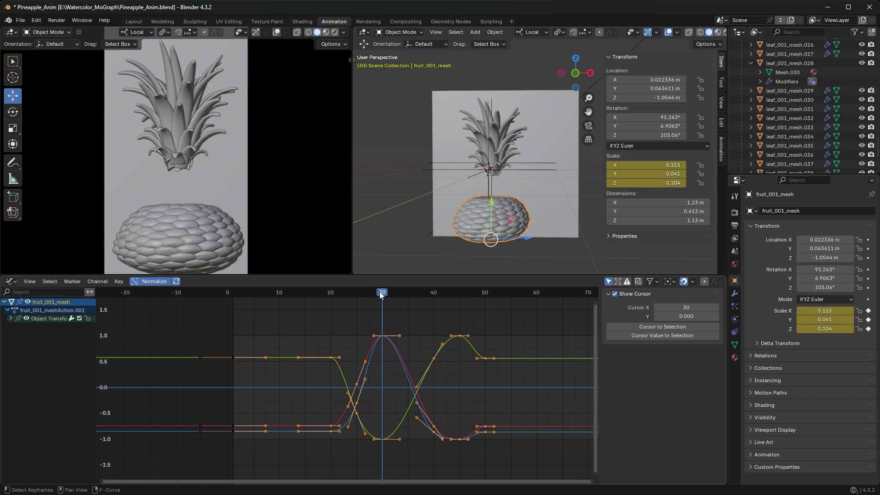
pyautogui.moveTo(382, 295); pyautogui.dragTo(483, 322)
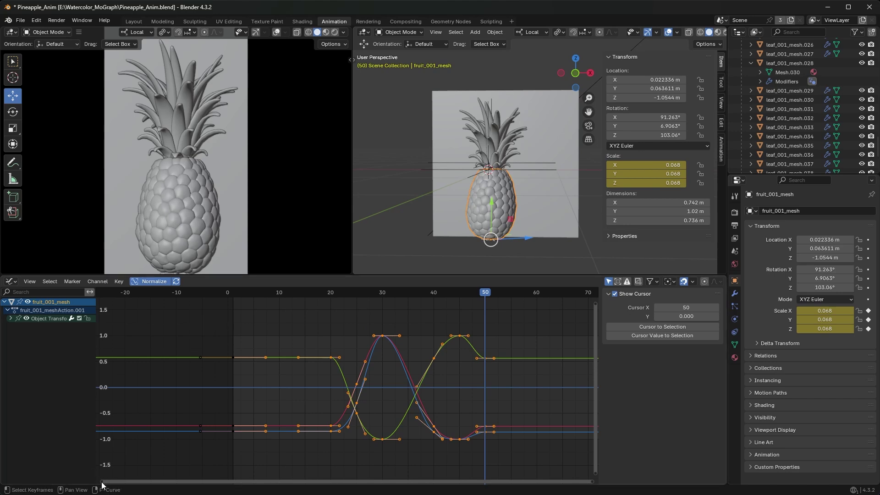
pyautogui.moveTo(102, 485); pyautogui.dragTo(200, 487)
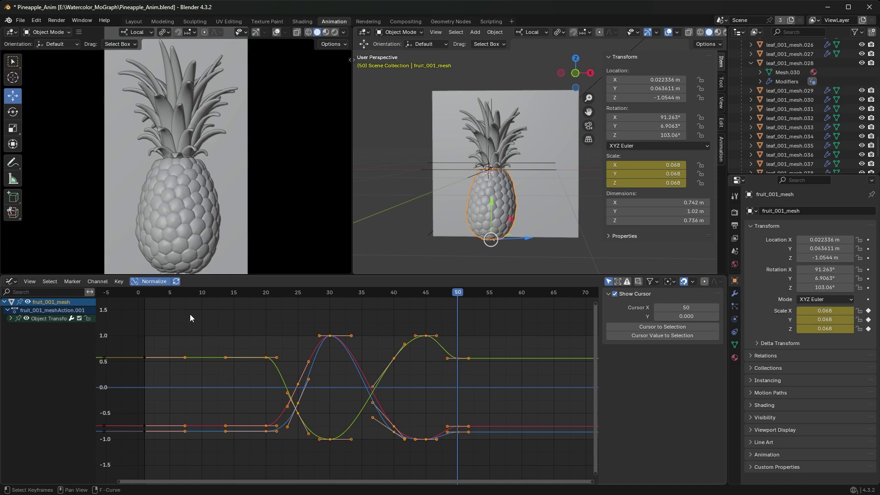
# Step: Turn on Auto Keying from the Timeline, then return the bottom area to the Graph Editor
pyautogui.click(11, 281)
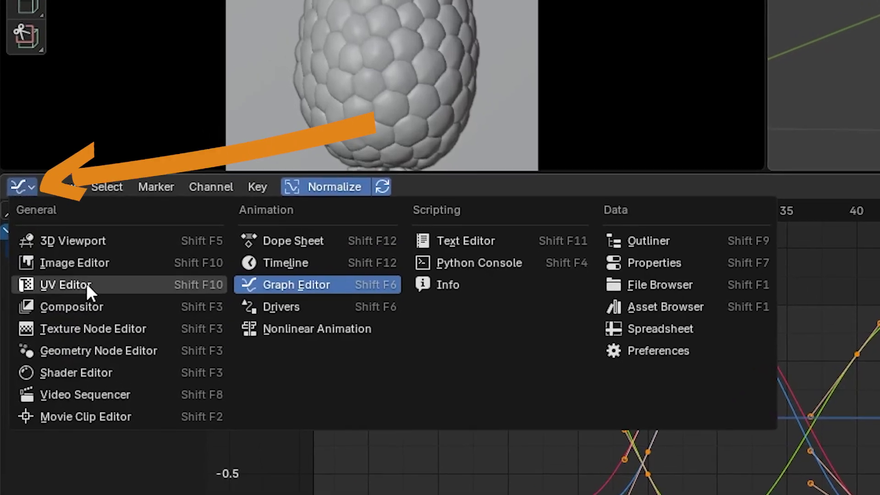
pyautogui.click(272, 259)
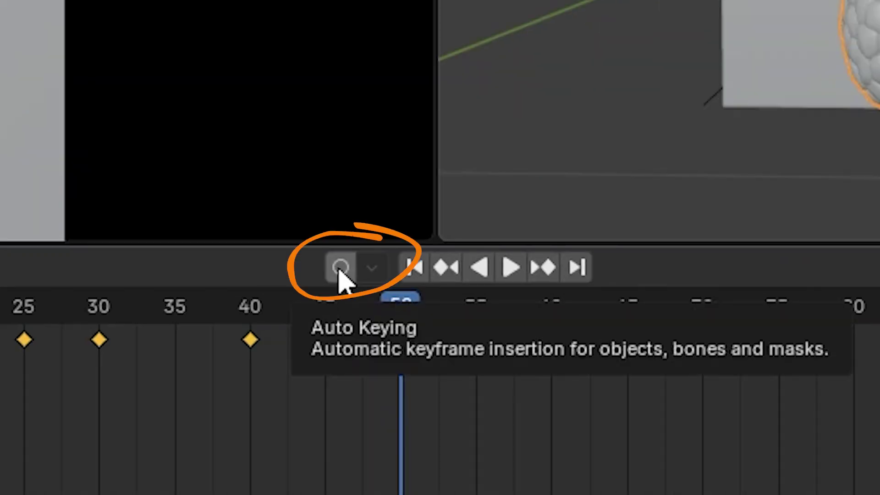
pyautogui.click(340, 268)
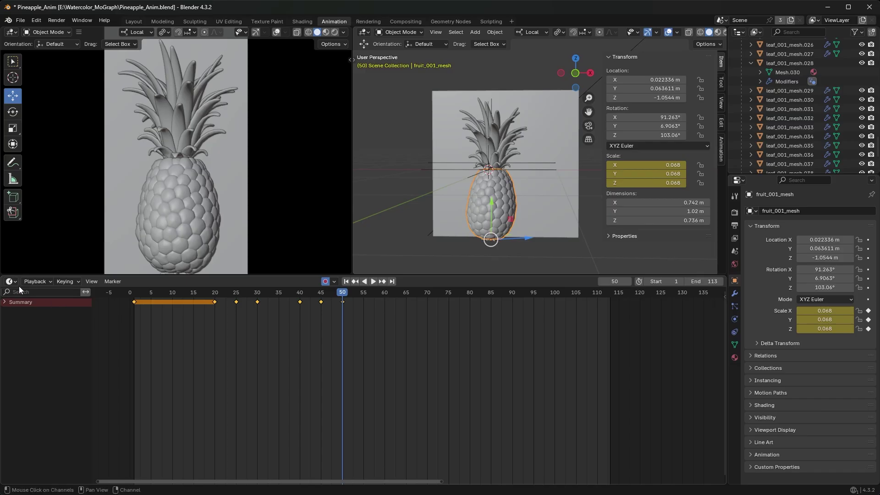
pyautogui.click(10, 282)
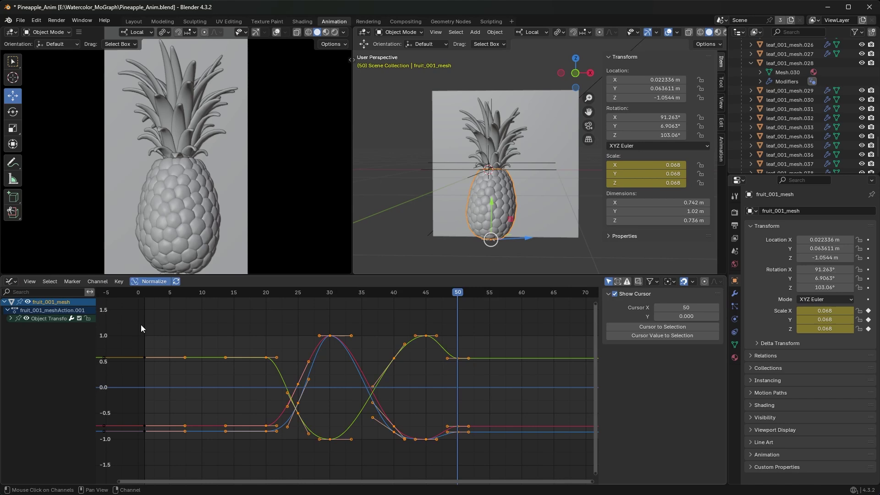
# Step: Select Top_Part, key it lower on Z at frame 25, then higher at frame 20
pyautogui.click(141, 325)
pyautogui.click(526, 161)
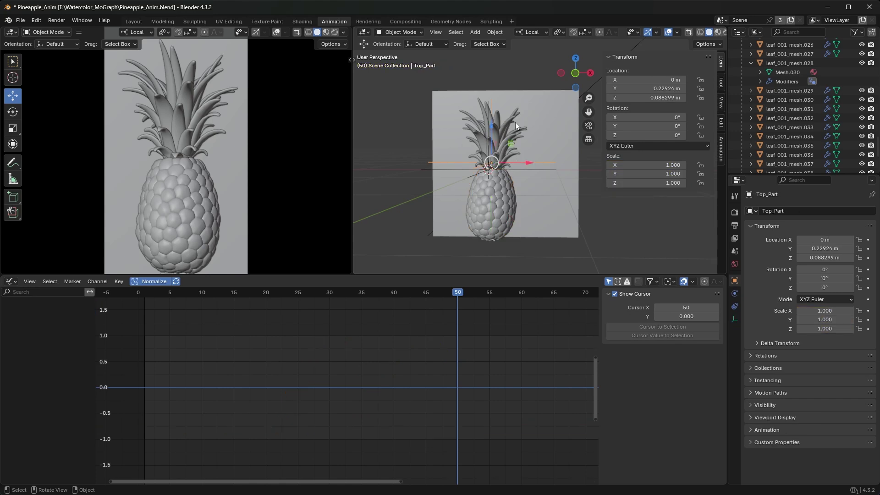
pyautogui.moveTo(460, 294); pyautogui.dragTo(296, 299)
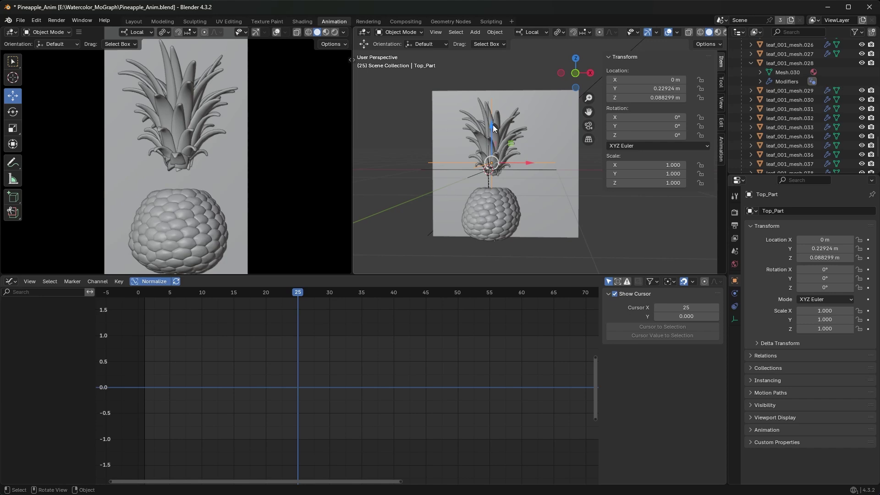
pyautogui.moveTo(492, 128); pyautogui.dragTo(492, 144)
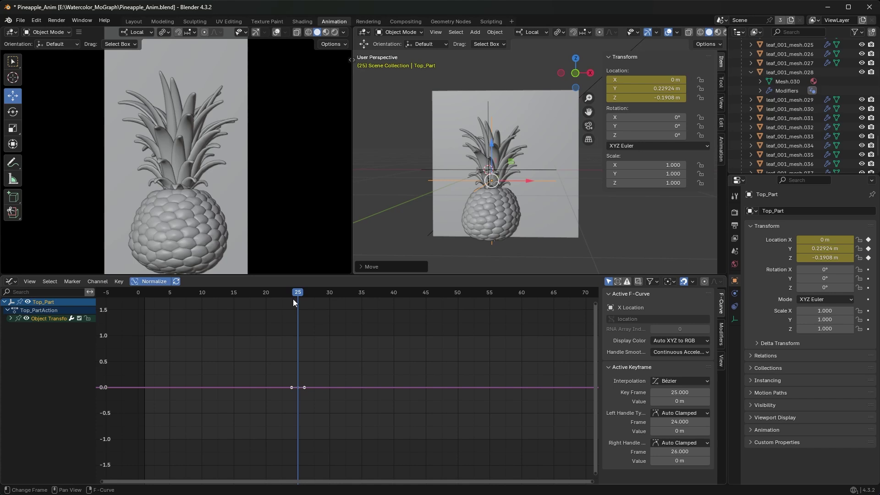
pyautogui.moveTo(297, 294); pyautogui.dragTo(266, 295)
pyautogui.moveTo(494, 150); pyautogui.dragTo(484, 124)
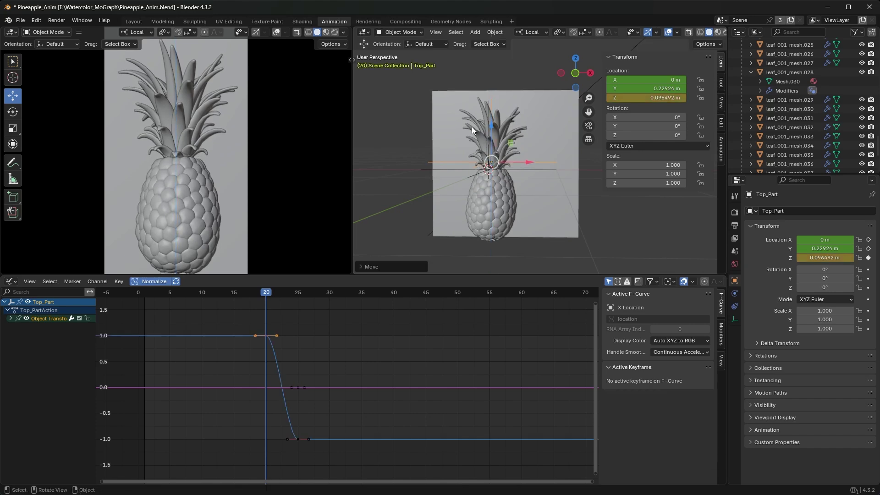
# Step: Key Top_Part's Z down at frame 30, partway up at 35, and higher at 40
pyautogui.moveTo(267, 298); pyautogui.dragTo(330, 297)
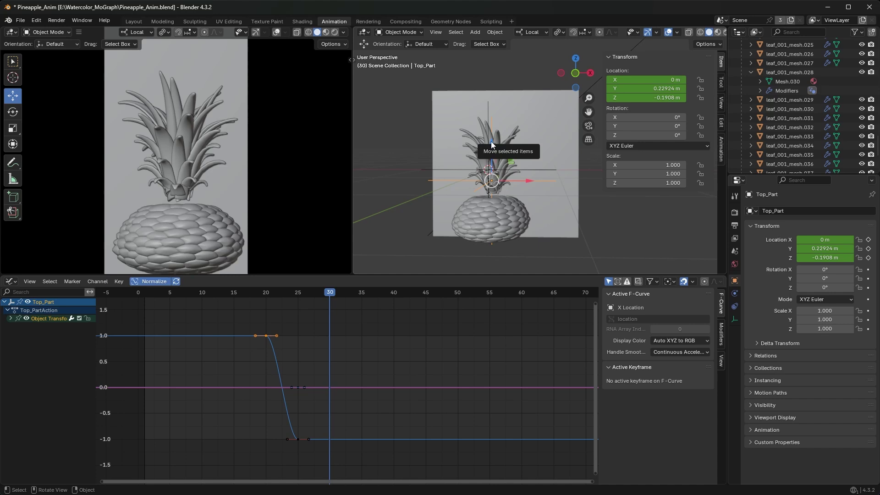
pyautogui.moveTo(490, 146); pyautogui.dragTo(488, 152)
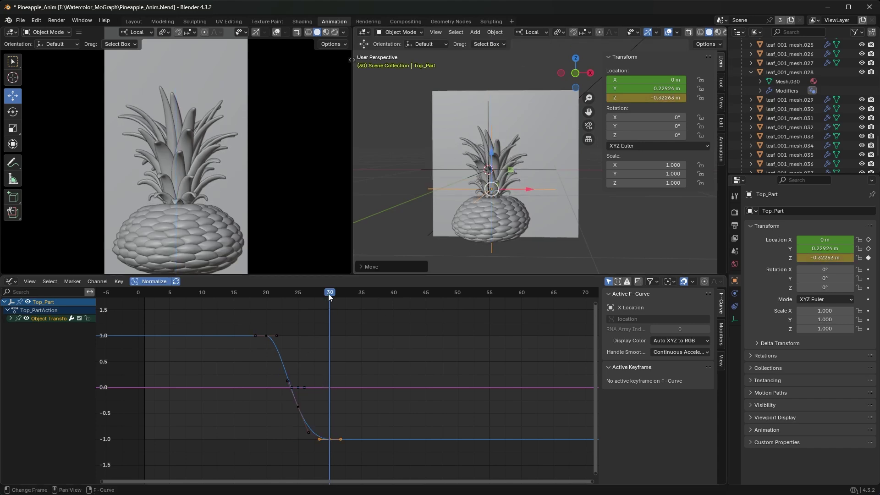
pyautogui.moveTo(328, 293); pyautogui.dragTo(361, 298)
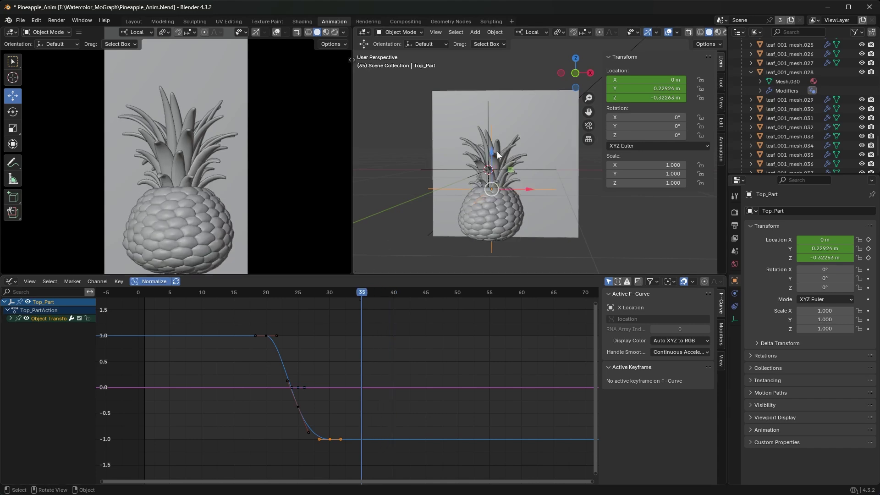
pyautogui.moveTo(498, 154); pyautogui.dragTo(498, 145)
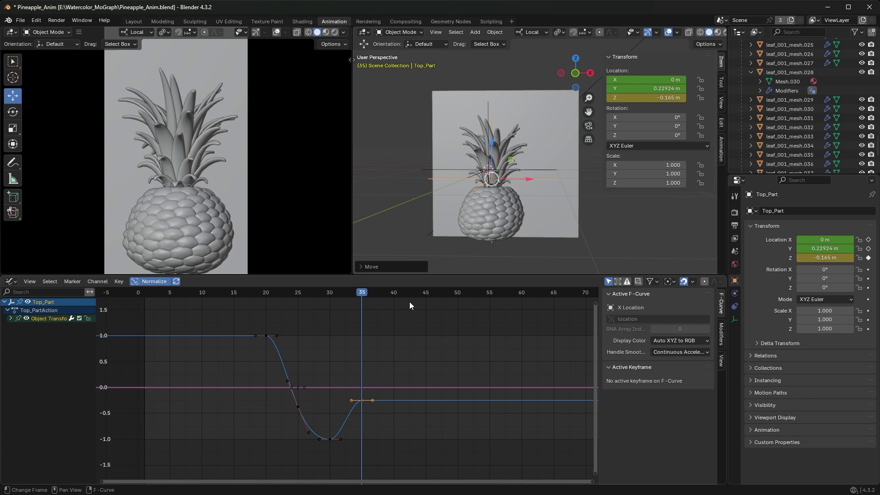
pyautogui.moveTo(363, 293); pyautogui.dragTo(393, 297)
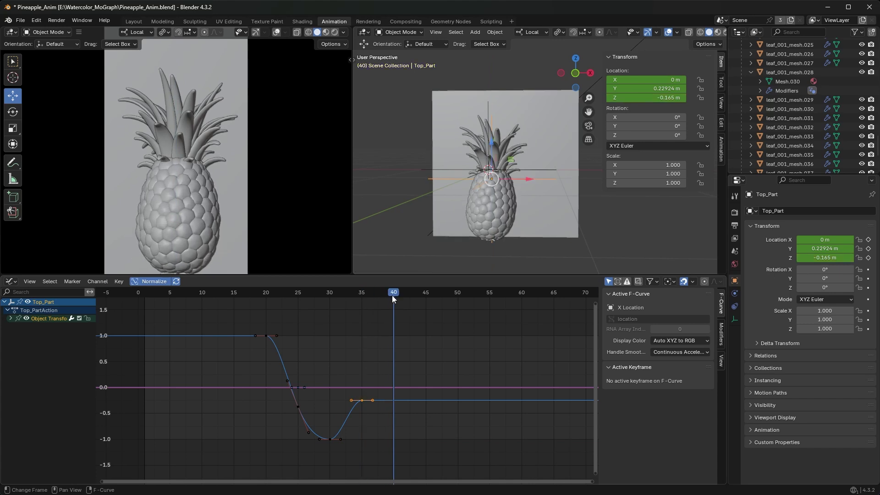
pyautogui.moveTo(496, 146); pyautogui.dragTo(494, 135)
# Step: Key Top_Part higher on Z at frame 45 and scrub back to preview the dip-and-rise
pyautogui.moveTo(394, 296); pyautogui.dragTo(425, 301)
pyautogui.moveTo(494, 128); pyautogui.dragTo(489, 114)
pyautogui.moveTo(429, 291); pyautogui.dragTo(268, 307)
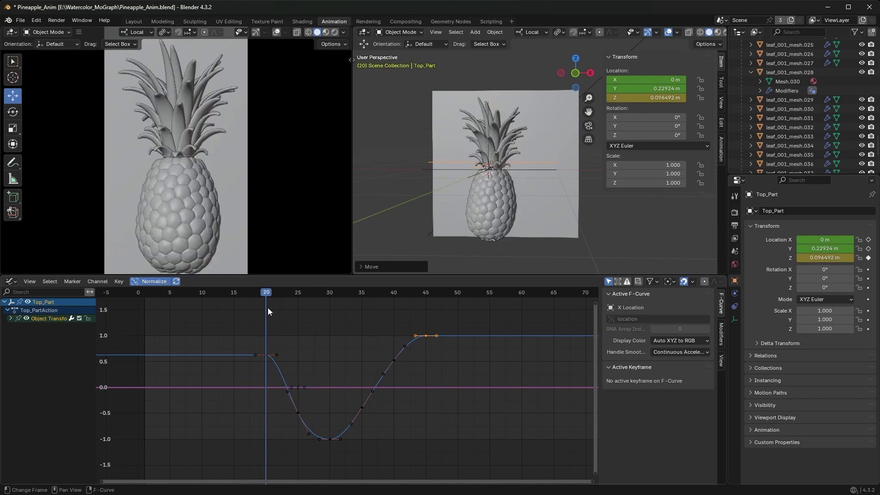
# Step: Turn Auto Keying off from the Timeline and return the bottom area to the Graph Editor
pyautogui.click(9, 281)
pyautogui.click(10, 281)
pyautogui.click(9, 284)
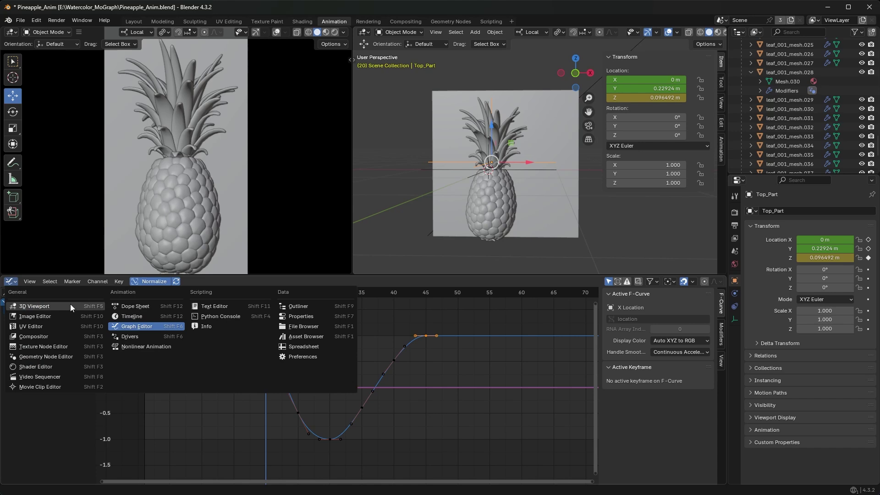
pyautogui.click(136, 318)
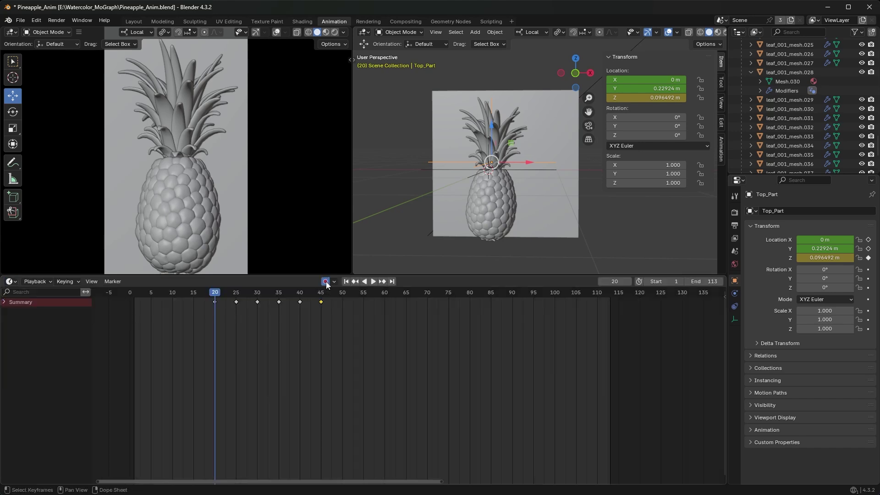
pyautogui.click(10, 282)
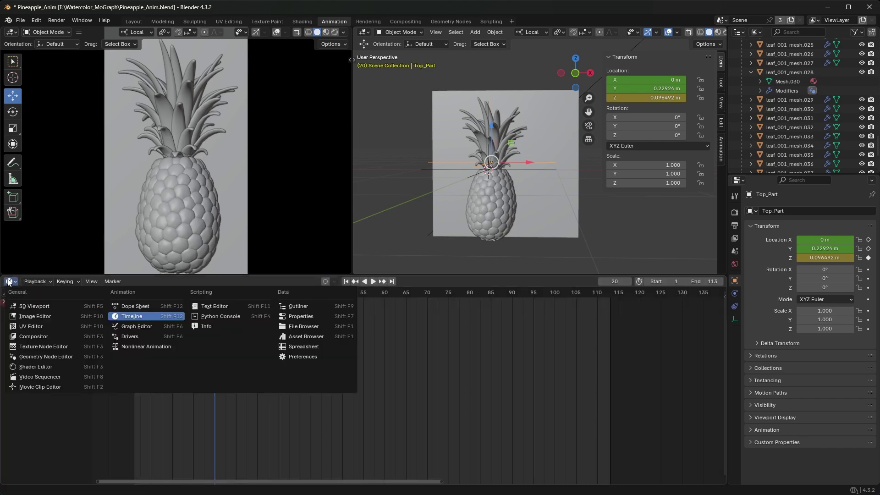
pyautogui.click(137, 326)
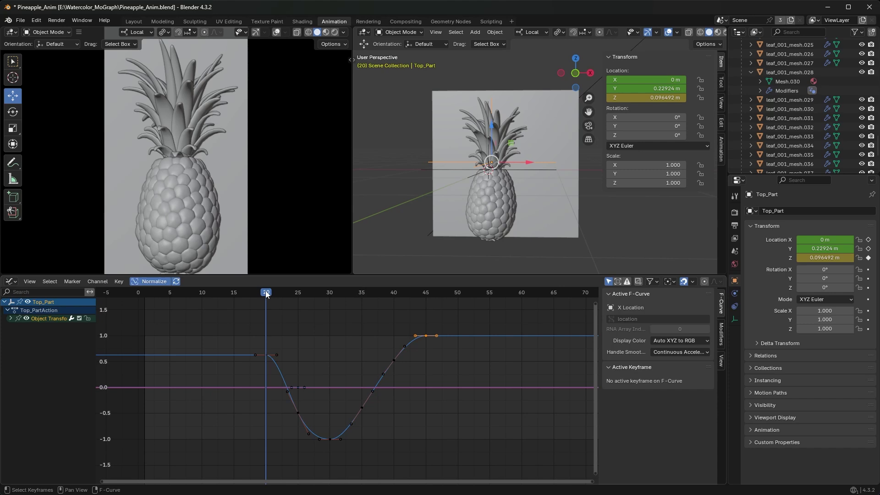
pyautogui.moveTo(267, 294); pyautogui.dragTo(327, 319)
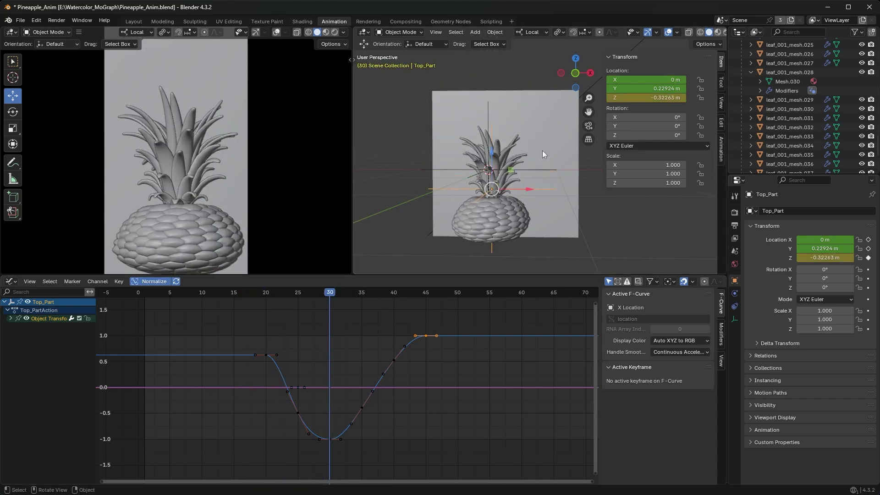
pyautogui.moveTo(494, 157); pyautogui.dragTo(493, 98)
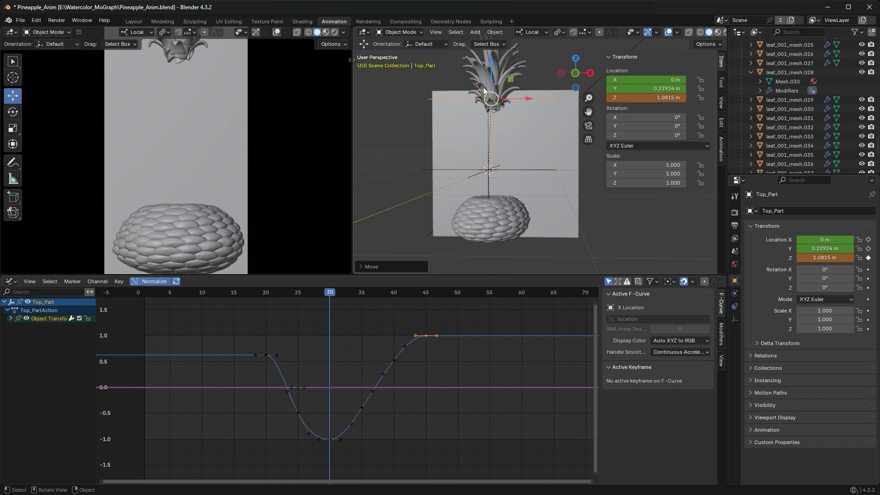
pyautogui.moveTo(331, 296); pyautogui.dragTo(331, 325)
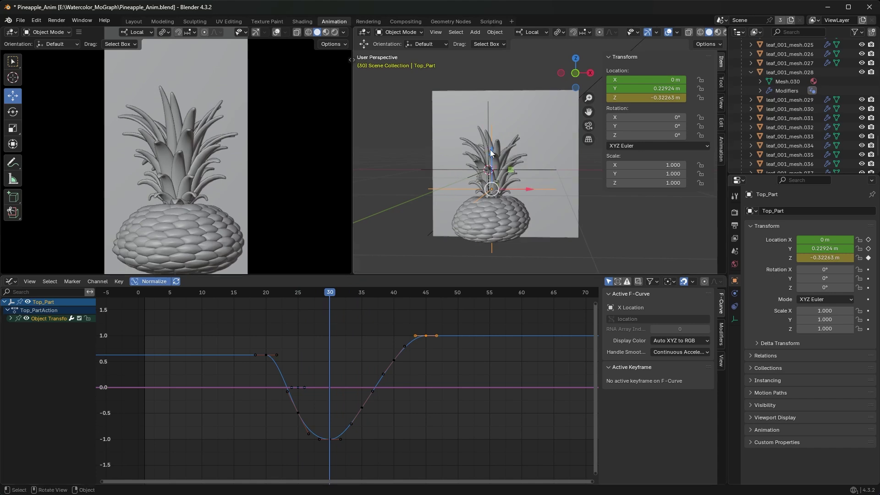
pyautogui.moveTo(493, 153); pyautogui.dragTo(493, 90)
pyautogui.moveTo(339, 307); pyautogui.dragTo(423, 312)
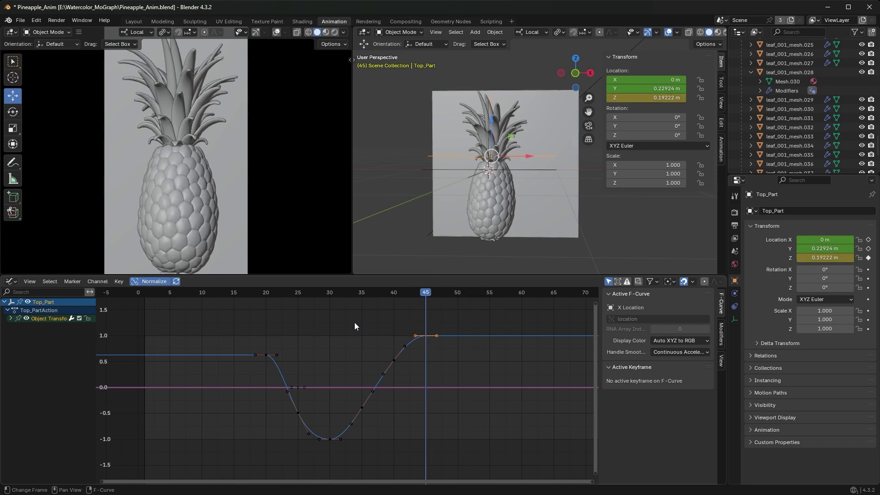
pyautogui.moveTo(327, 292); pyautogui.dragTo(268, 292)
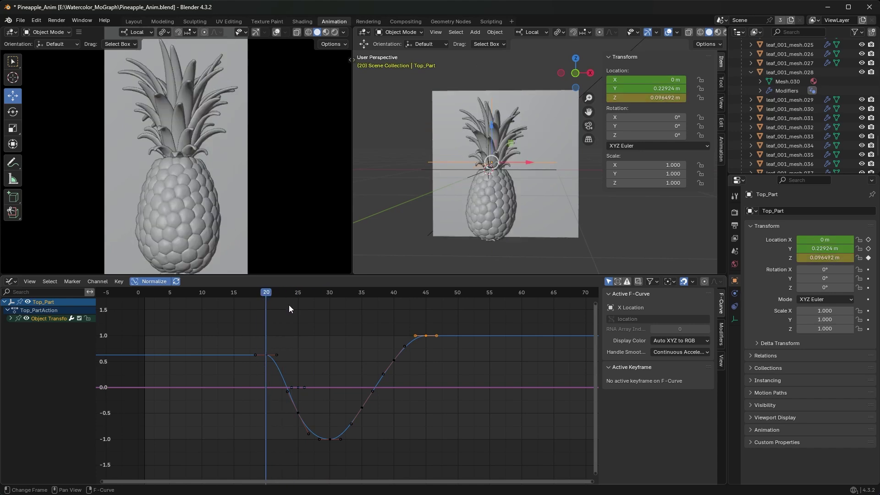